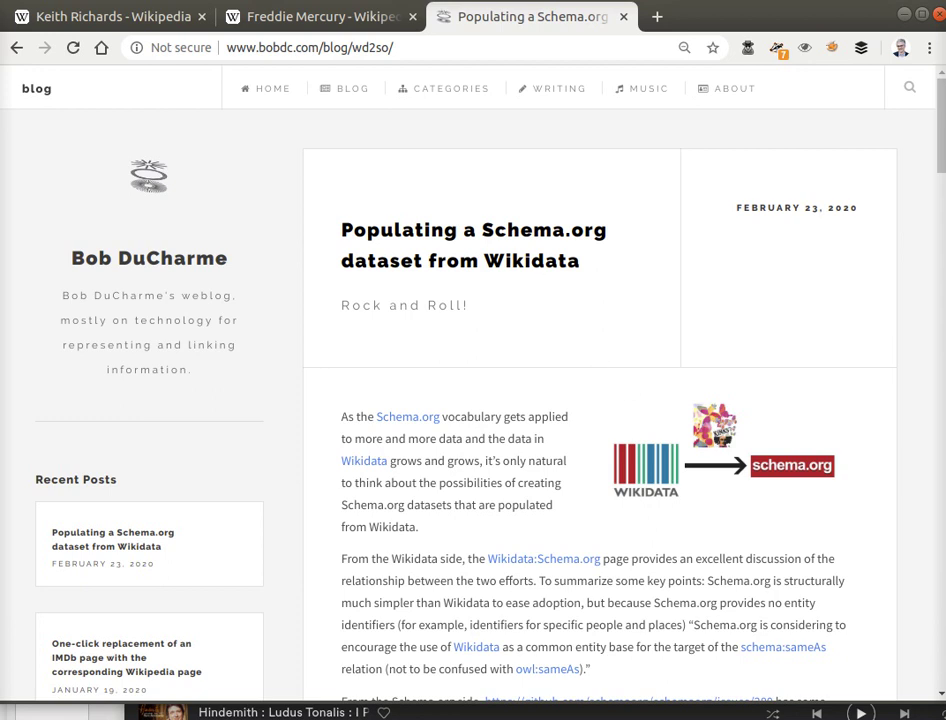
Open Keith Richards' Wikidata item (Q189599) from his Wikipedia article and scroll to his Statements.
{"action": "left_click", "coordinate": [86, 18]}
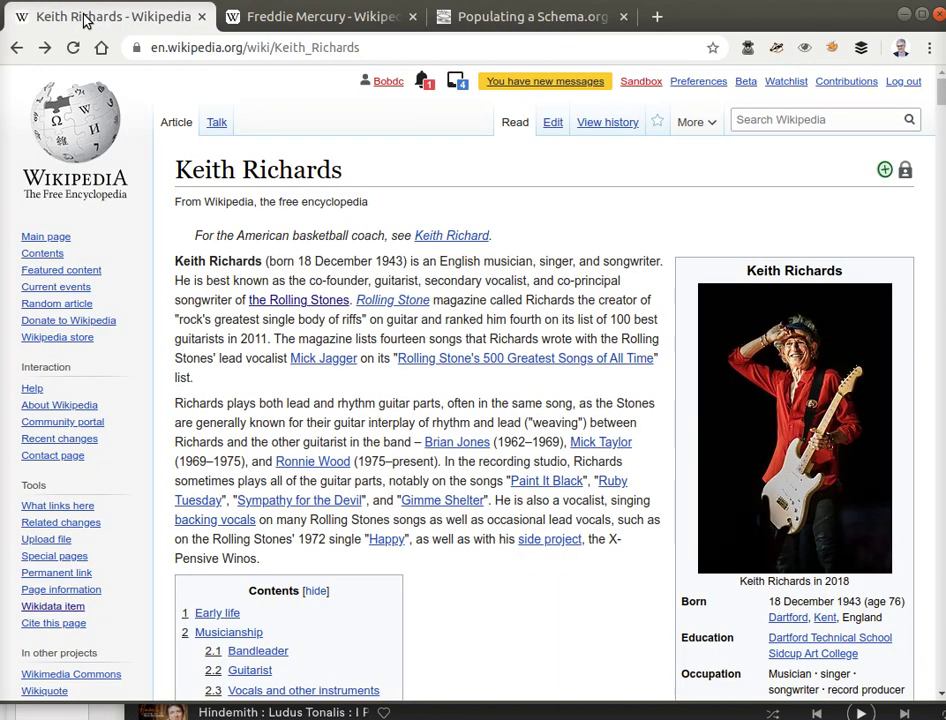
{"action": "left_click", "coordinate": [68, 606]}
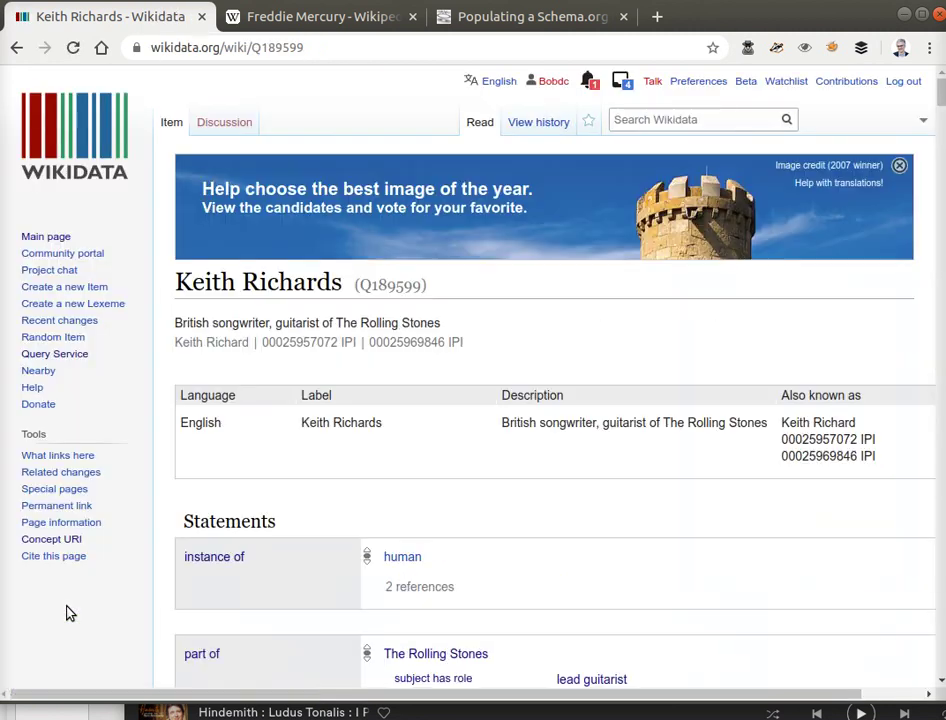
{"action": "scroll", "coordinate": [497, 412], "scroll_direction": "down", "scroll_amount": 5}
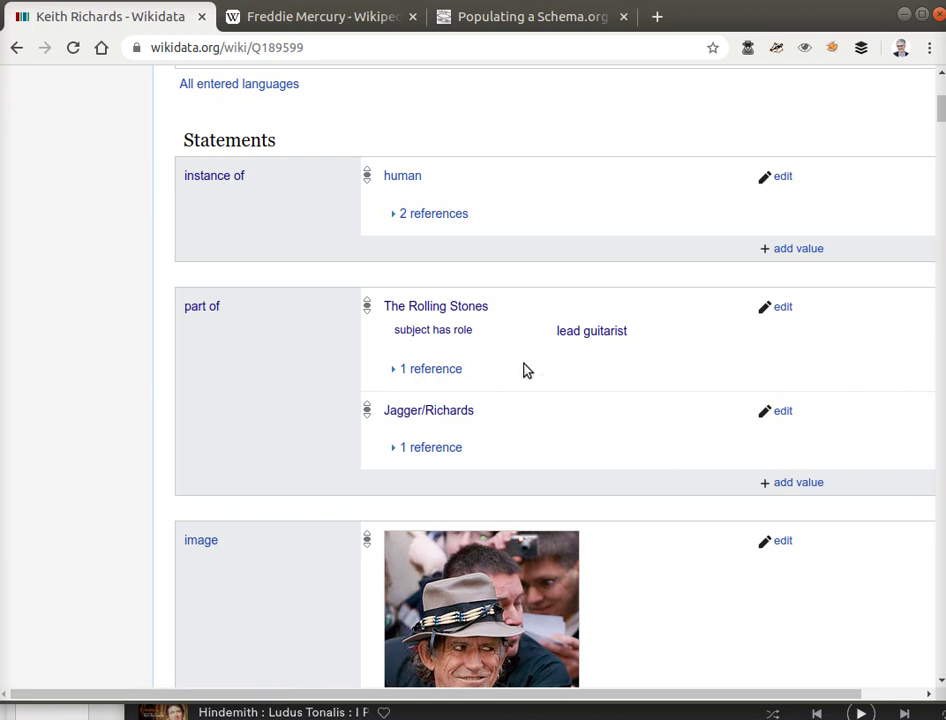
Print the kr.rq SPARQL query file in Terminal with cat.
{"action": "key", "text": "alt+Tab"}
{"action": "key", "text": "alt+Tab"}
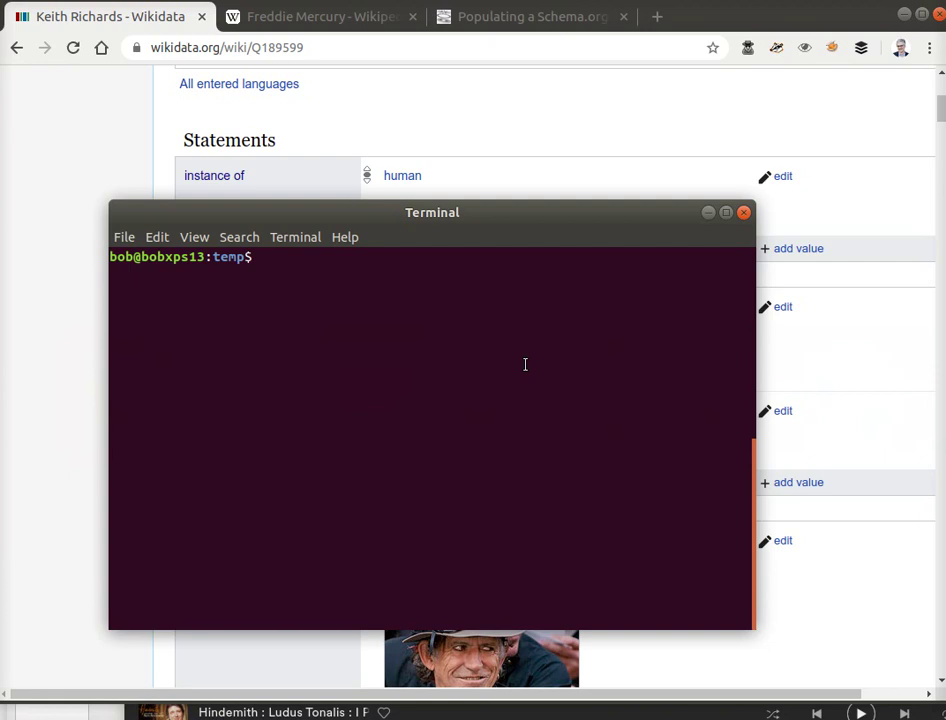
{"action": "type", "text": "cat kr"}
{"action": "left_click_drag", "start_coordinate": [471, 213], "coordinate": [517, 256]}
{"action": "type", "text": ".rq"}
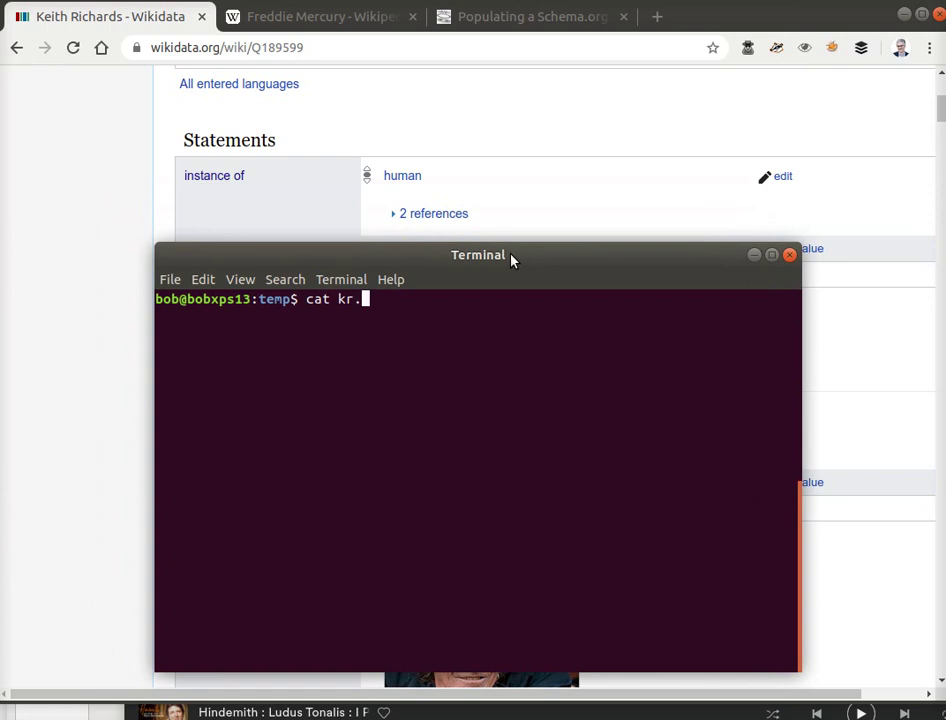
{"action": "key", "text": "Return"}
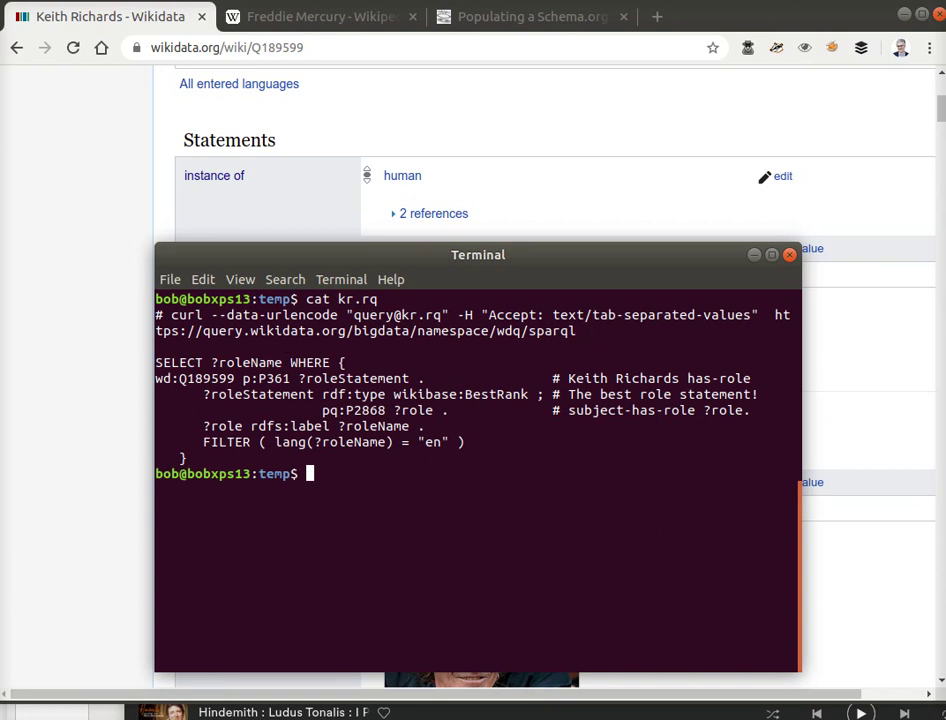
Rerun the curl command sending kr.rq to Wikidata, returning only "lead guitarist".
{"action": "key", "text": "Up"}
{"action": "key", "text": "Up"}
{"action": "key", "text": "Down"}
{"action": "key", "text": "Up"}
{"action": "key", "text": "Up"}
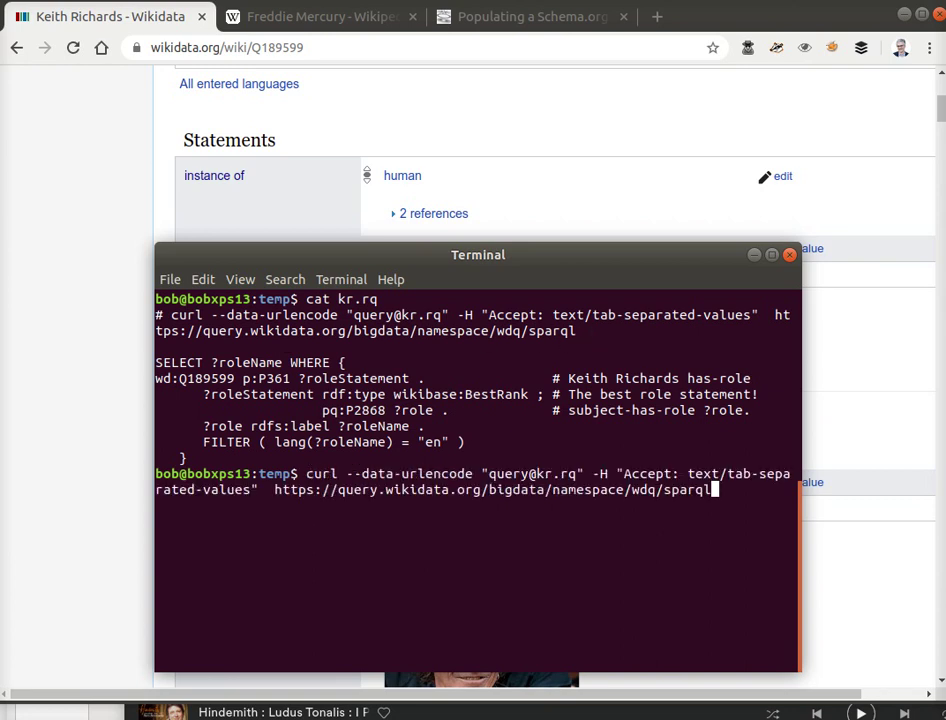
{"action": "key", "text": "Return"}
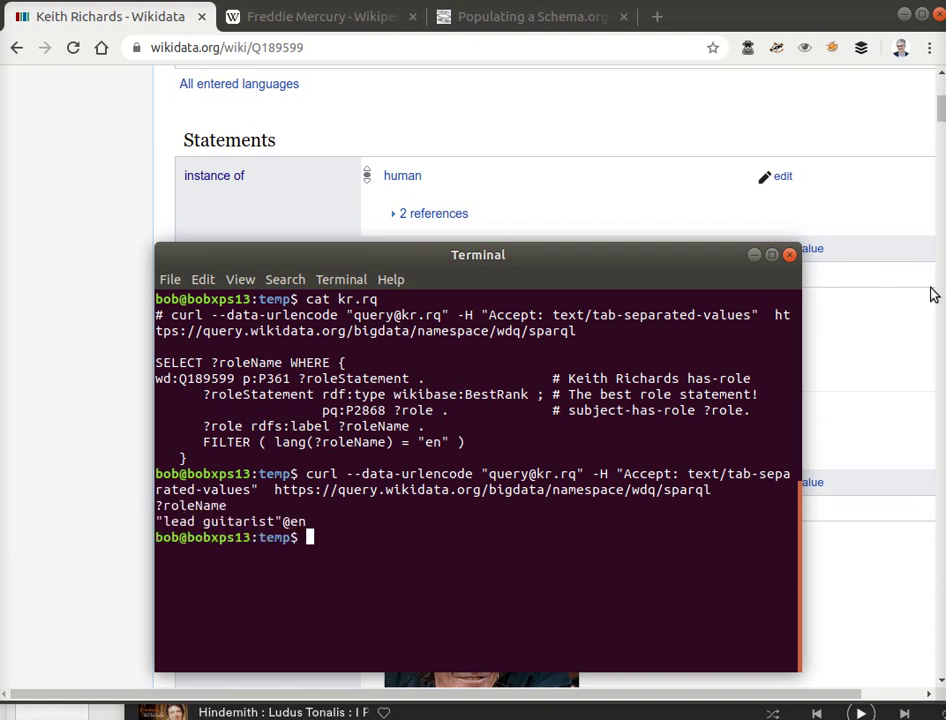
{"action": "key", "text": "alt+Tab"}
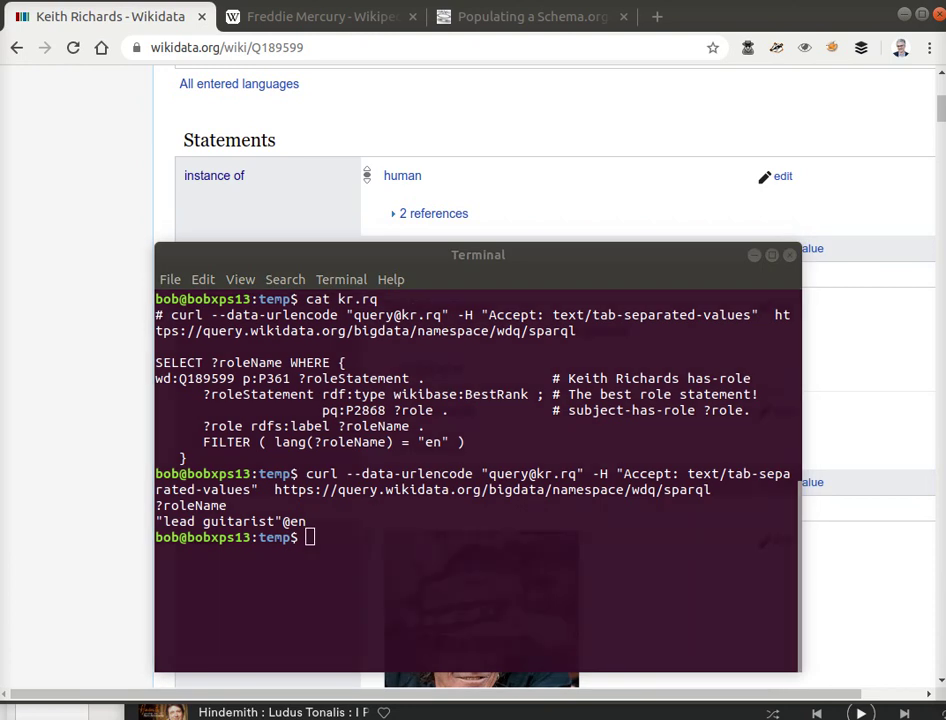
Open Freddie Mercury's Wikidata item (Q15869) and scroll to his Queen roles: lead vocalist, songwriter.
{"action": "left_click", "coordinate": [303, 25]}
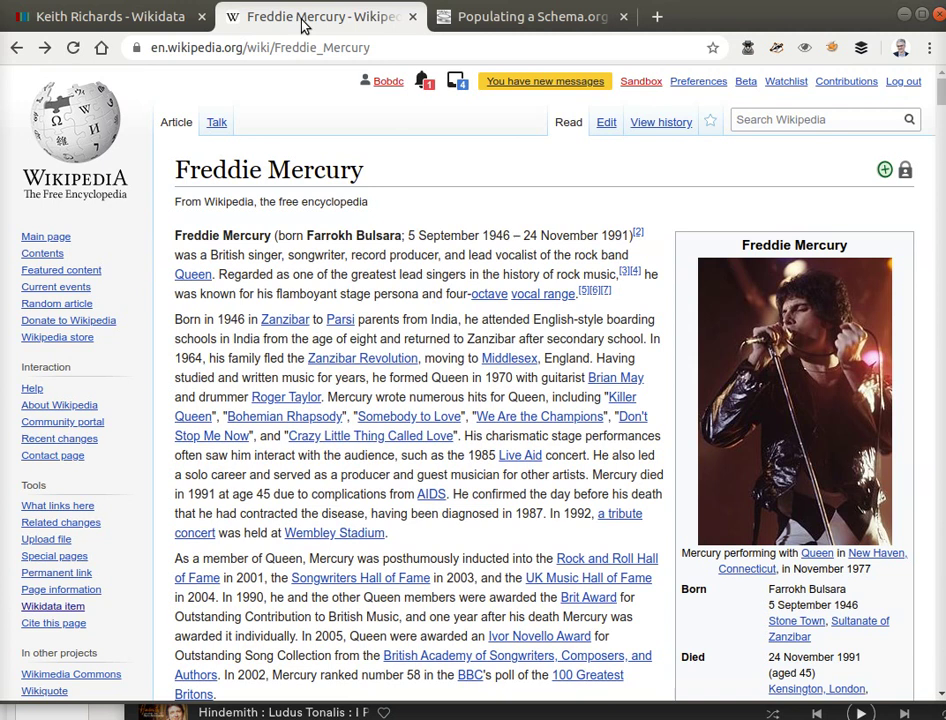
{"action": "left_click", "coordinate": [52, 610]}
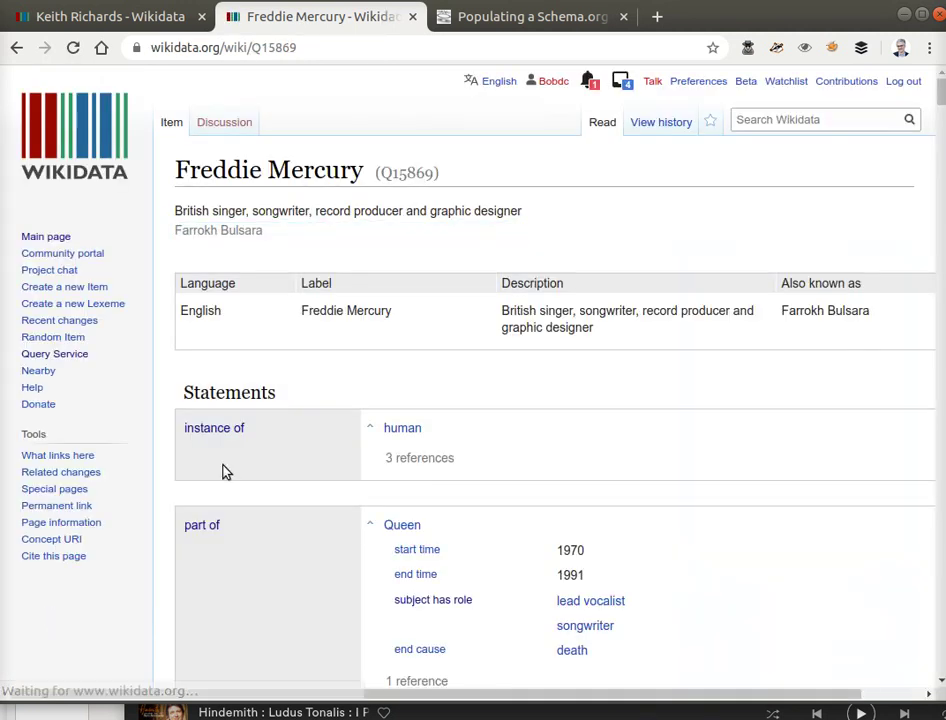
{"action": "scroll", "coordinate": [290, 437], "scroll_direction": "down", "scroll_amount": 5}
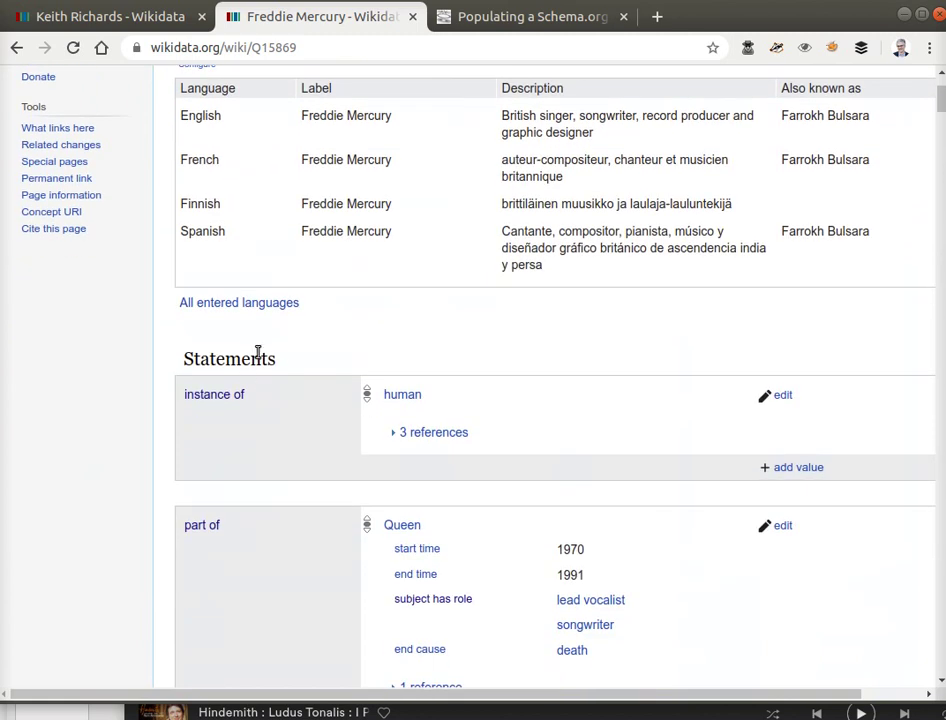
{"action": "scroll", "coordinate": [320, 345], "scroll_direction": "down", "scroll_amount": 3}
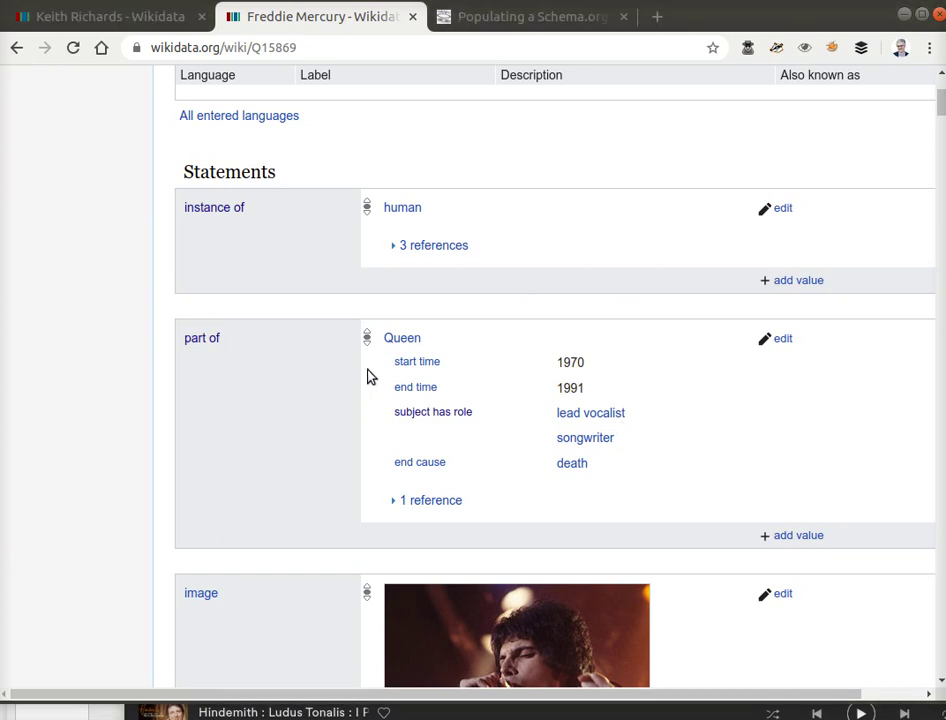
Print the fm.rq query file by editing the previous cat command.
{"action": "key", "text": "alt+Tab"}
{"action": "key", "text": "Up"}
{"action": "key", "text": "Up"}
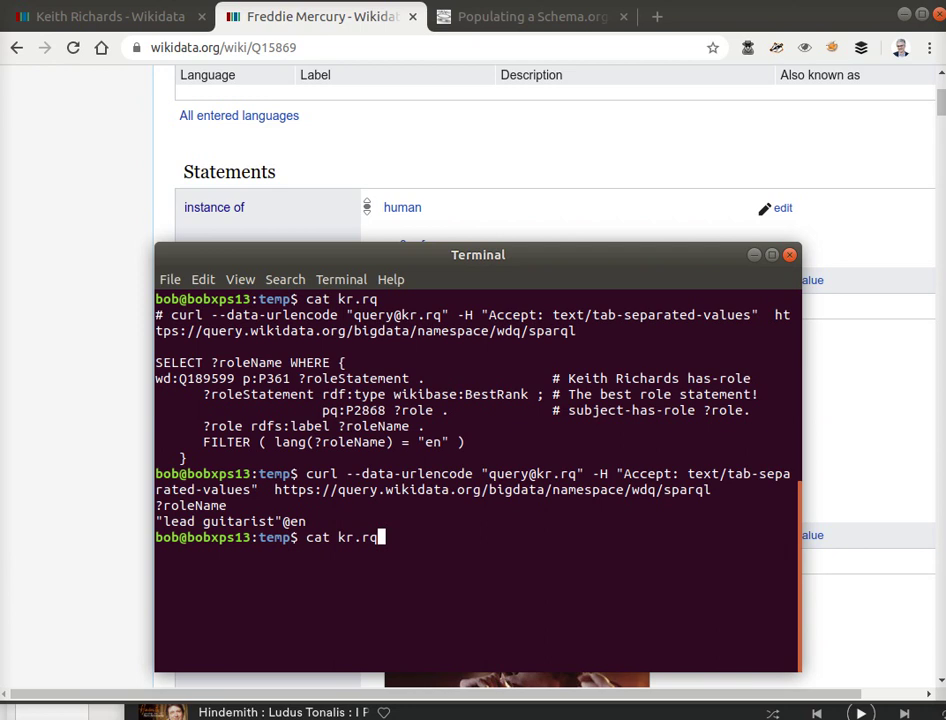
{"action": "key", "text": "BackSpace"}
{"action": "key", "text": "BackSpace"}
{"action": "key", "text": "BackSpace"}
{"action": "key", "text": "BackSpace"}
{"action": "key", "text": "BackSpace"}
{"action": "type", "text": "fm.rq"}
{"action": "key", "text": "Return"}
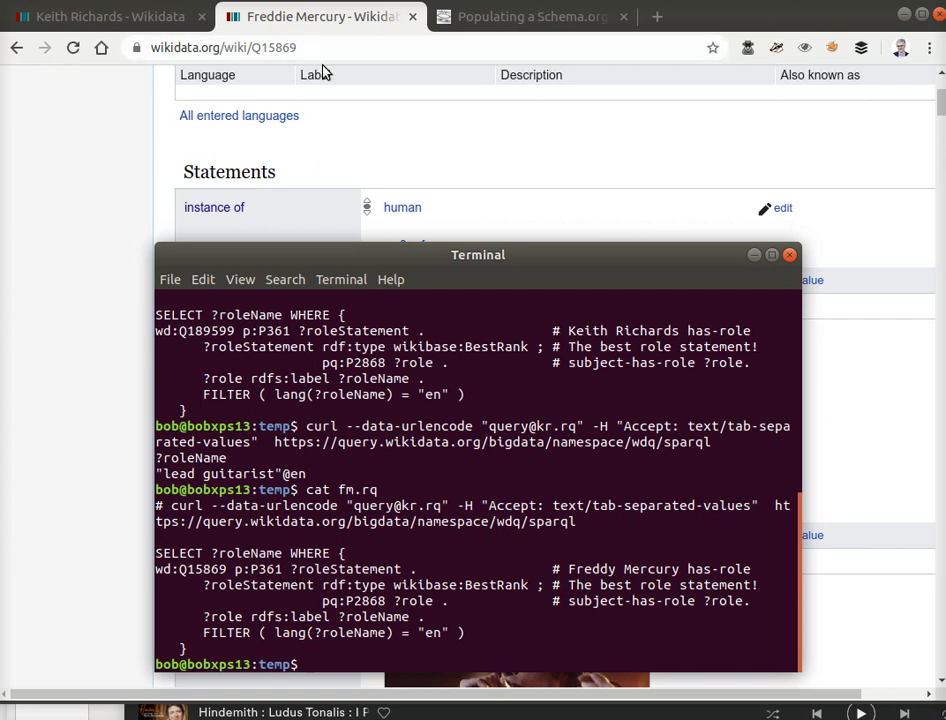
Rerun the fm.rq curl query from history, returning lead vocalist and songwriter.
{"action": "key", "text": "ctrl+r"}
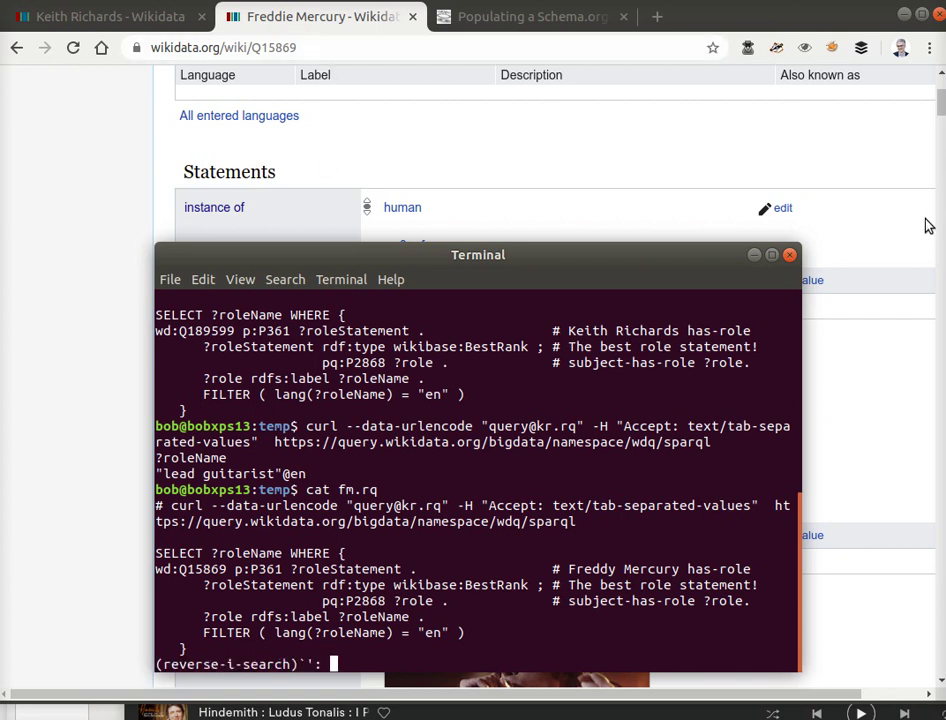
{"action": "type", "text": "curl"}
{"action": "key", "text": "ctrl+r"}
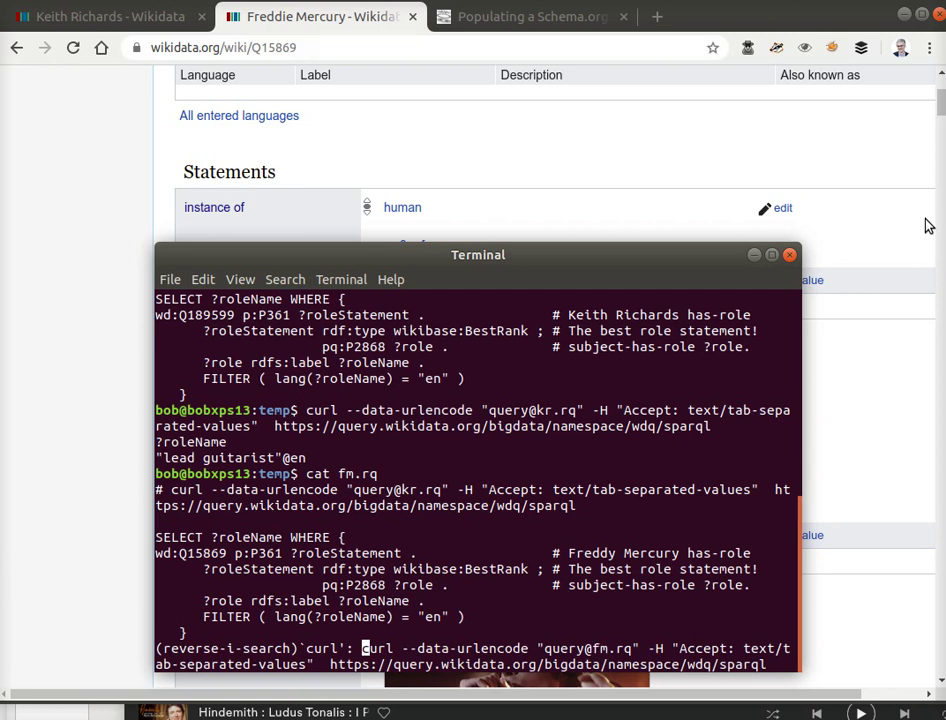
{"action": "key", "text": "Return"}
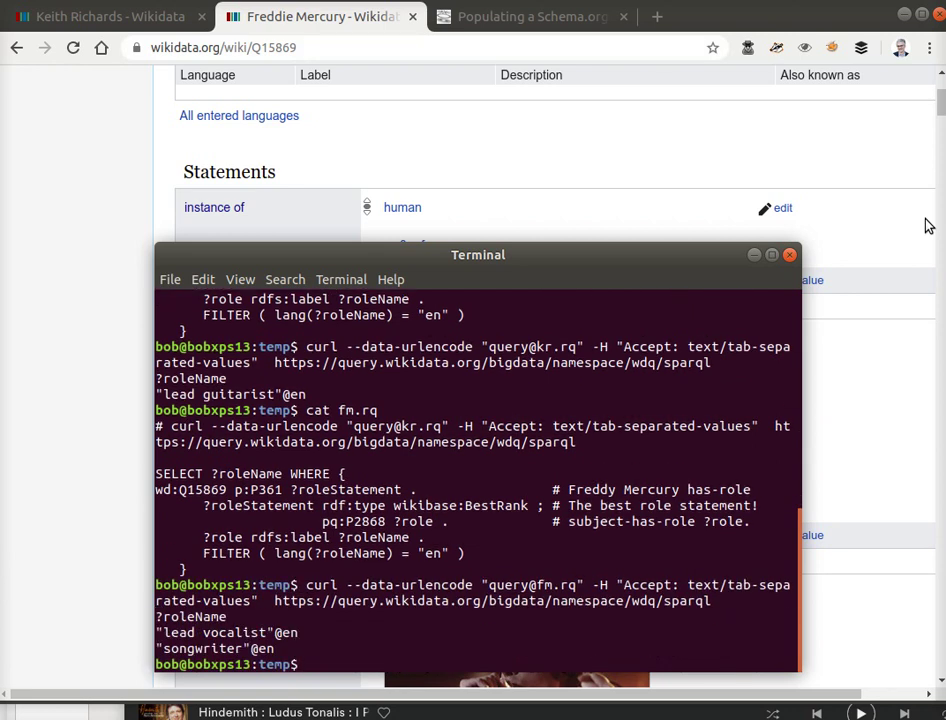
{"action": "left_click", "coordinate": [928, 226]}
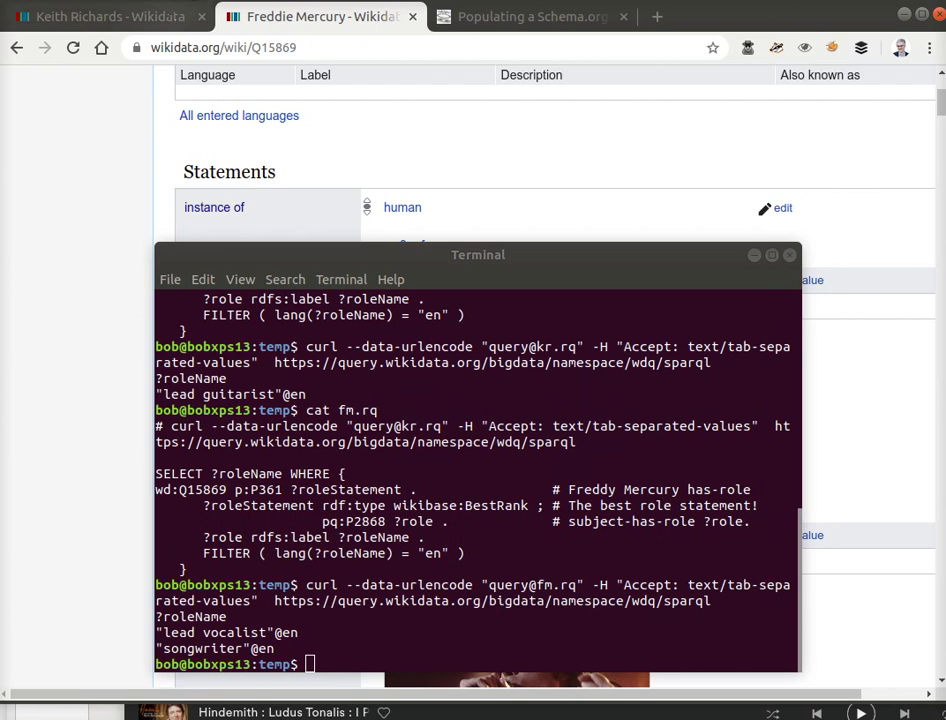
Add a 'subject has role: songwriter' qualifier to Keith Richards' The Rolling Stones statement and publish.
{"action": "left_click", "coordinate": [130, 18]}
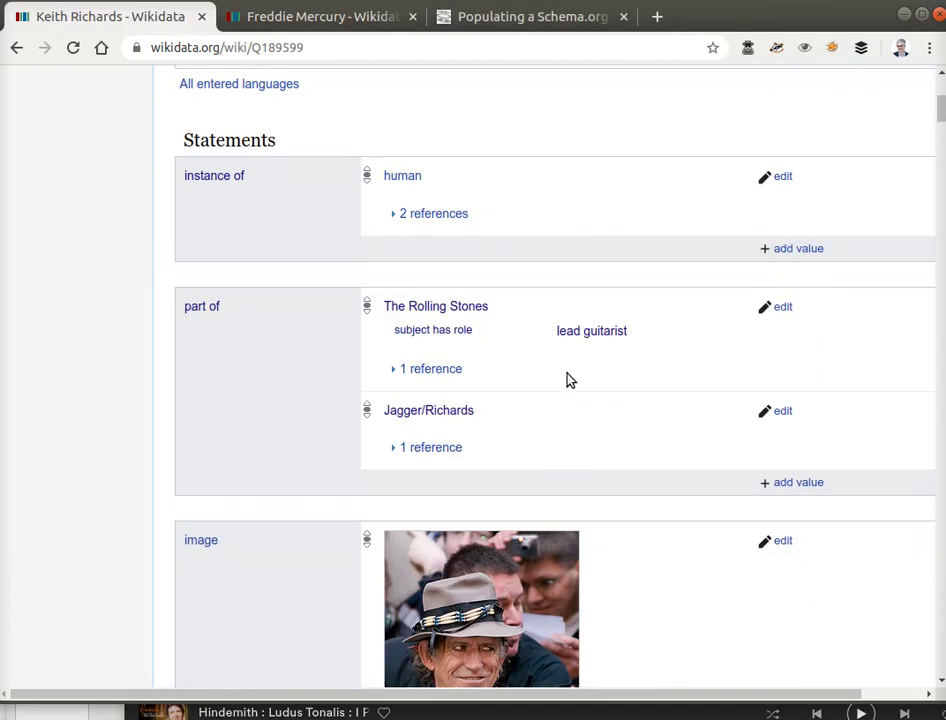
{"action": "left_click", "coordinate": [782, 309]}
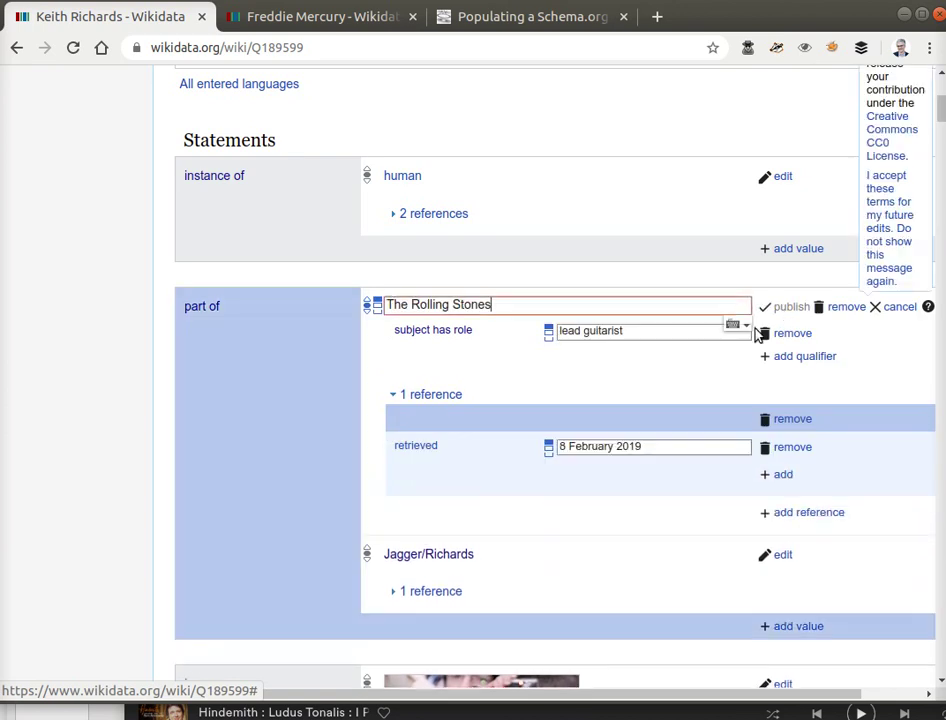
{"action": "left_click", "coordinate": [768, 360]}
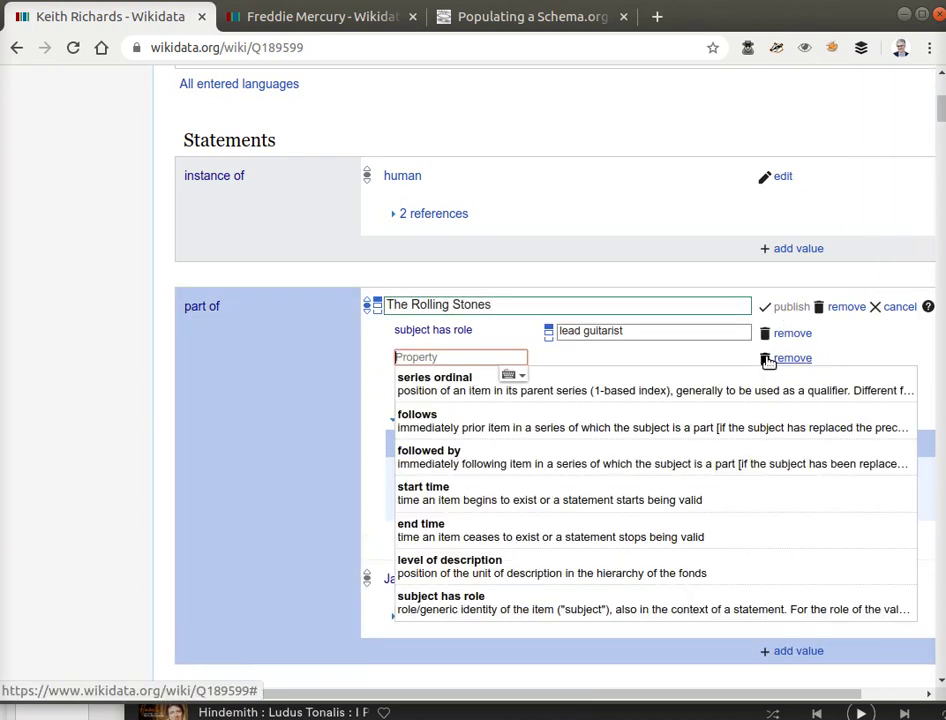
{"action": "type", "text": "subject has r"}
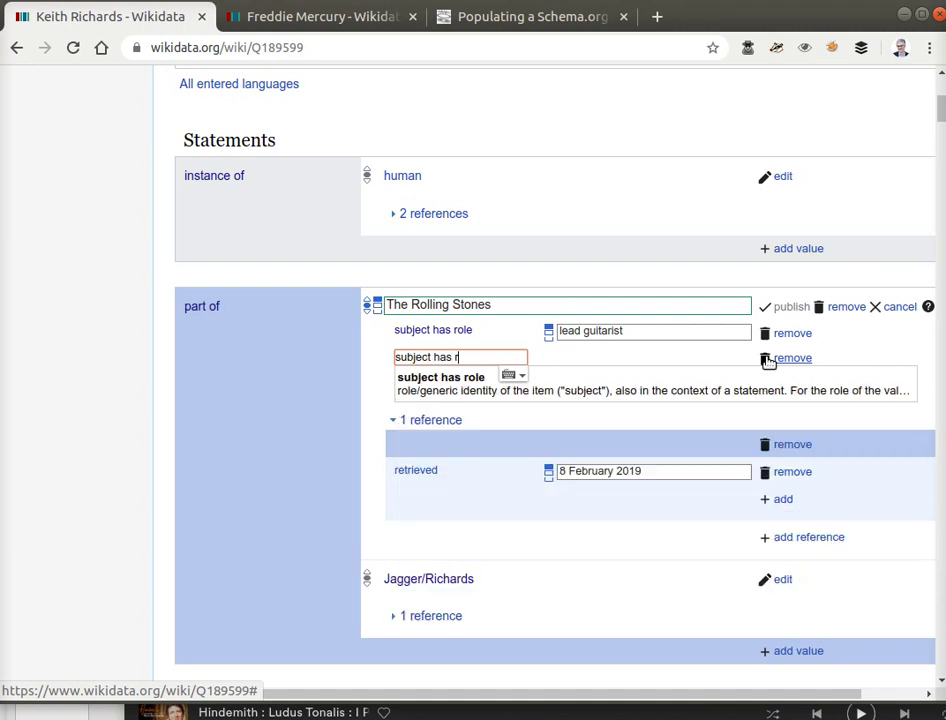
{"action": "type", "text": "ole"}
{"action": "key", "text": "Tab"}
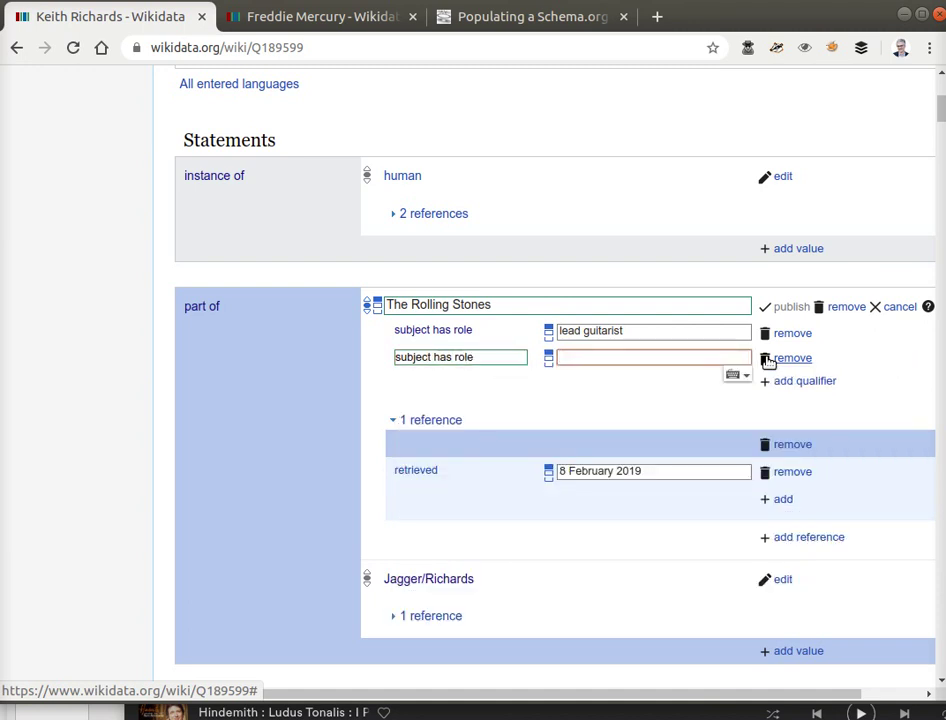
{"action": "key", "text": "ctrl+Tab"}
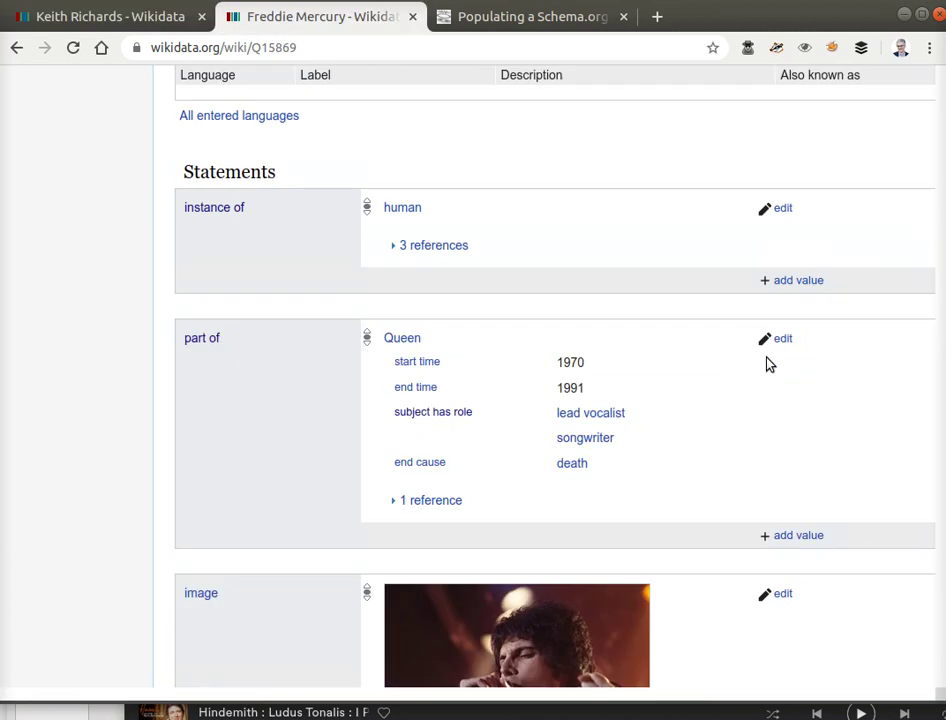
{"action": "key", "text": "ctrl+shift+Tab"}
{"action": "type", "text": "songwrit"}
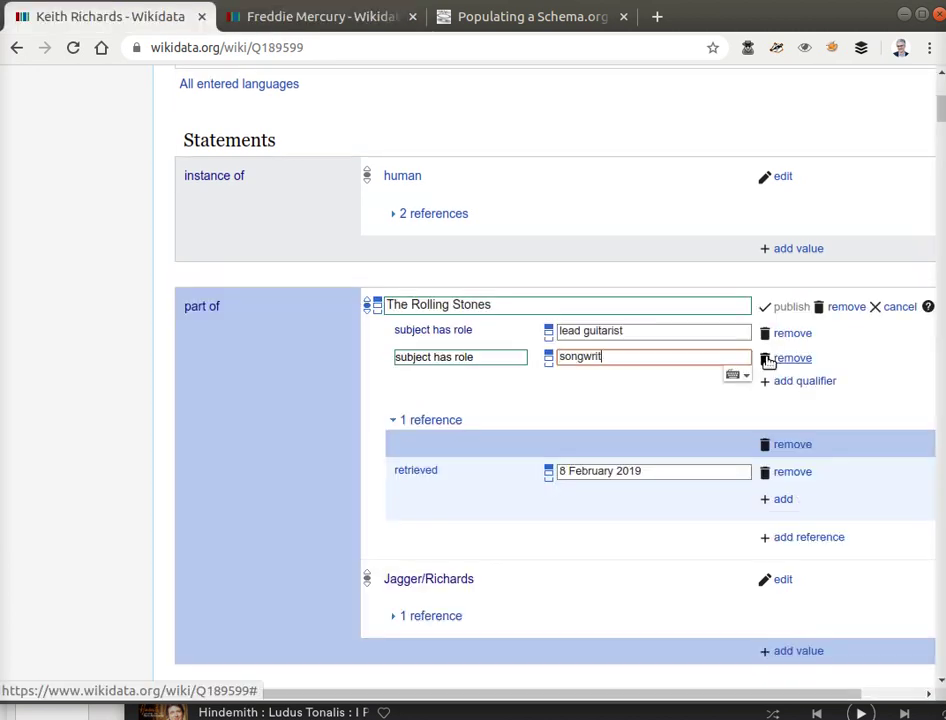
{"action": "type", "text": "er"}
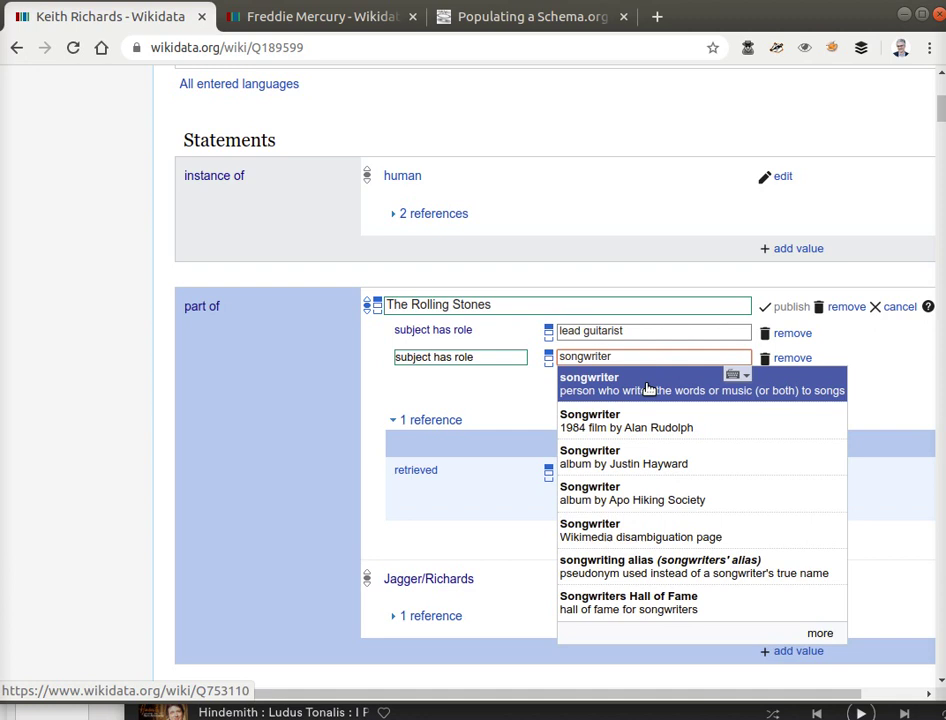
{"action": "left_click", "coordinate": [559, 388]}
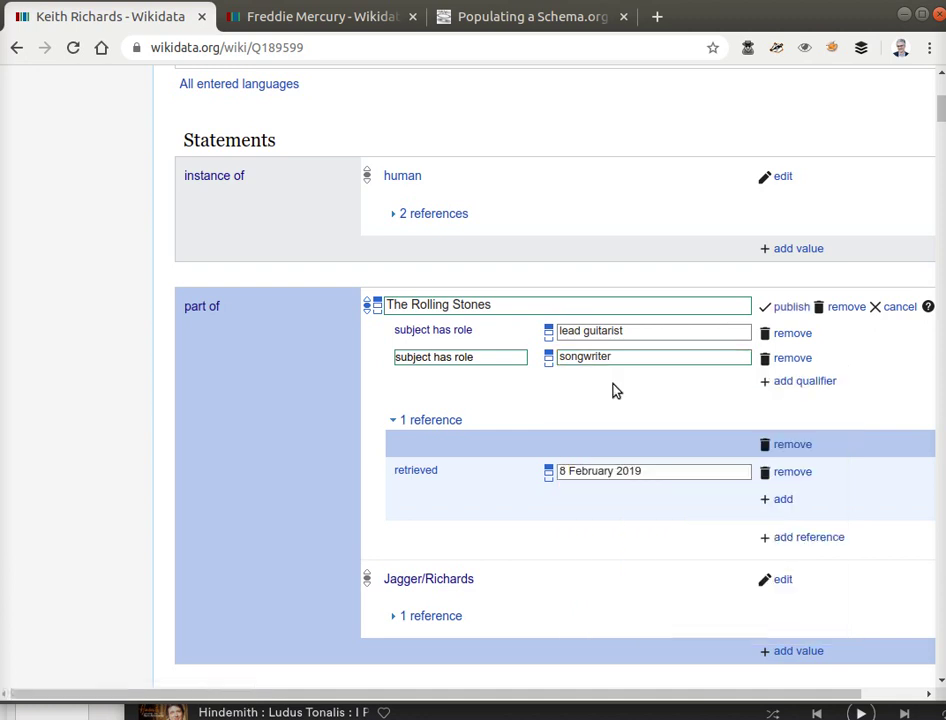
{"action": "left_click", "coordinate": [789, 309]}
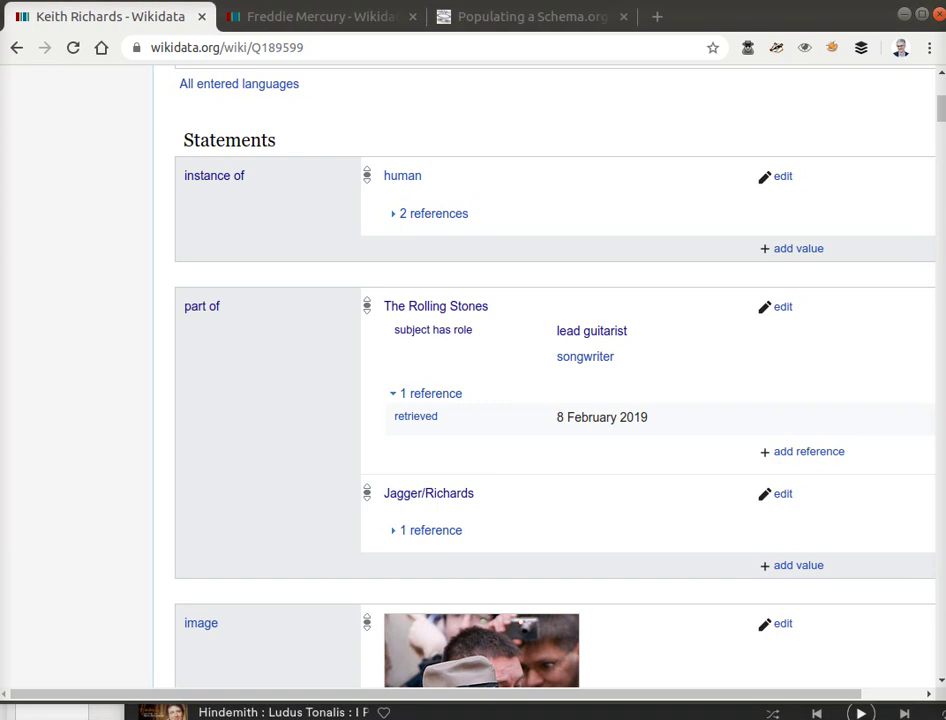
Rerun the Keith Richards kr.rq curl query from history in Terminal.
{"action": "key", "text": "alt+Tab"}
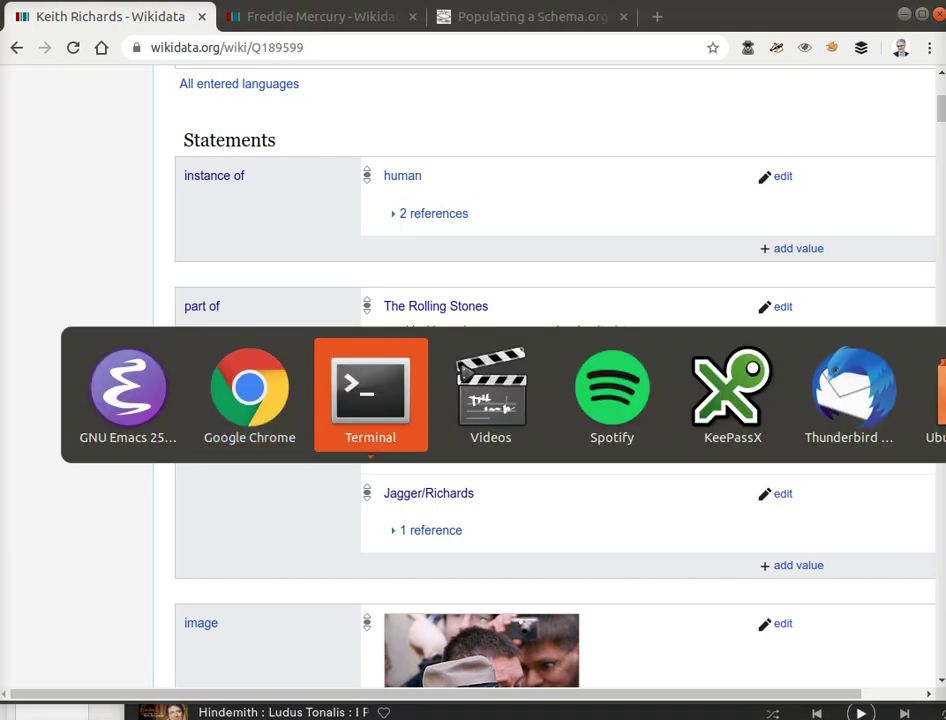
{"action": "key", "text": "Up"}
{"action": "key", "text": "Up"}
{"action": "key", "text": "Down"}
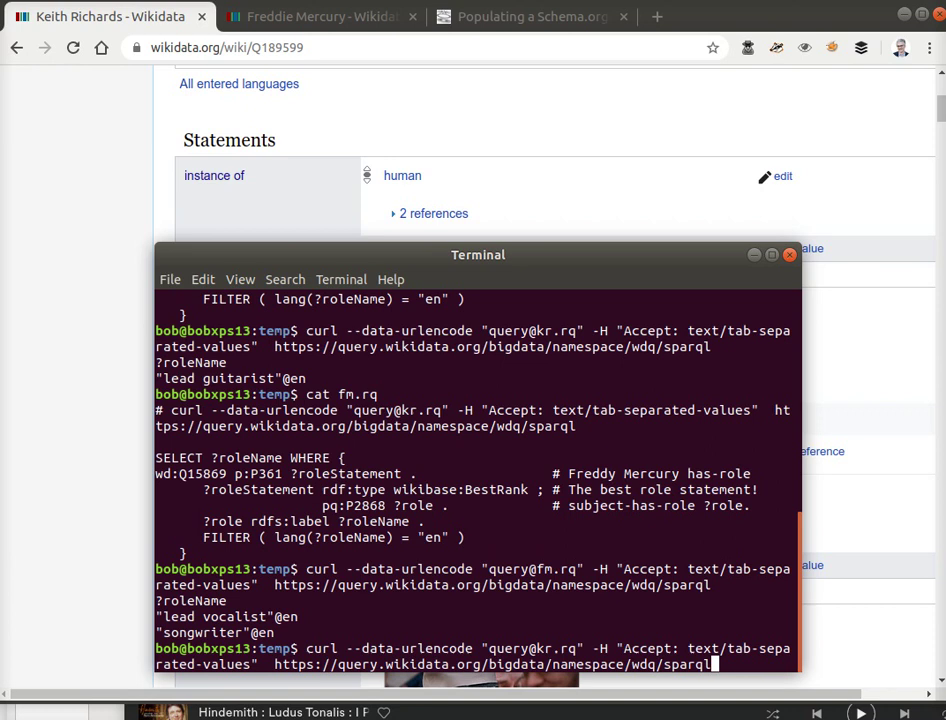
{"action": "key", "text": "Up"}
{"action": "key", "text": "Up"}
{"action": "key", "text": "Return"}
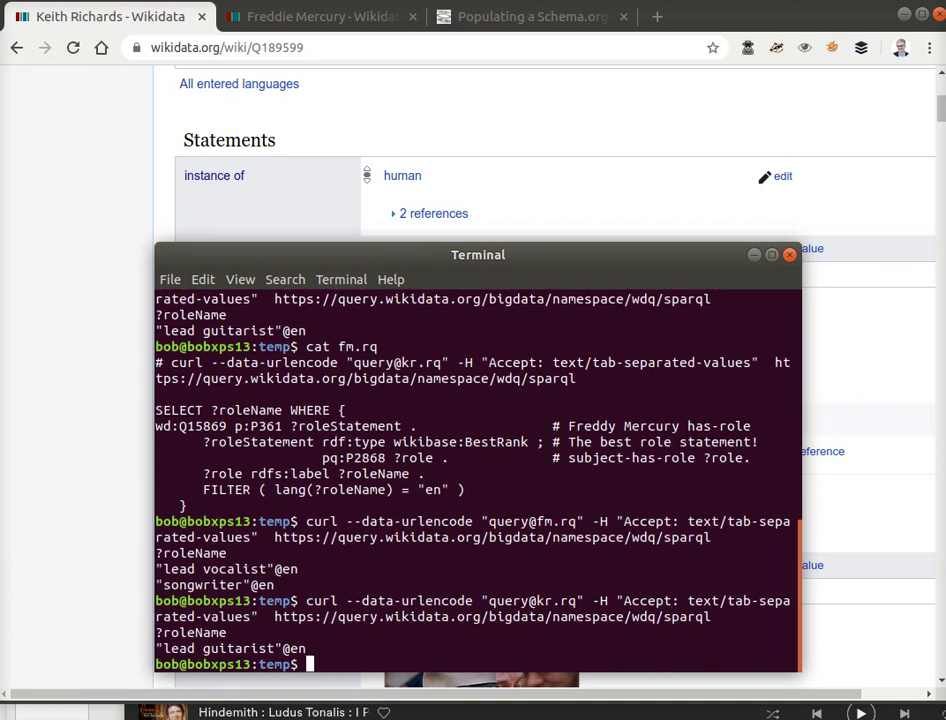
Print the current date and time with the date command.
{"action": "key", "text": "alt+Tab"}
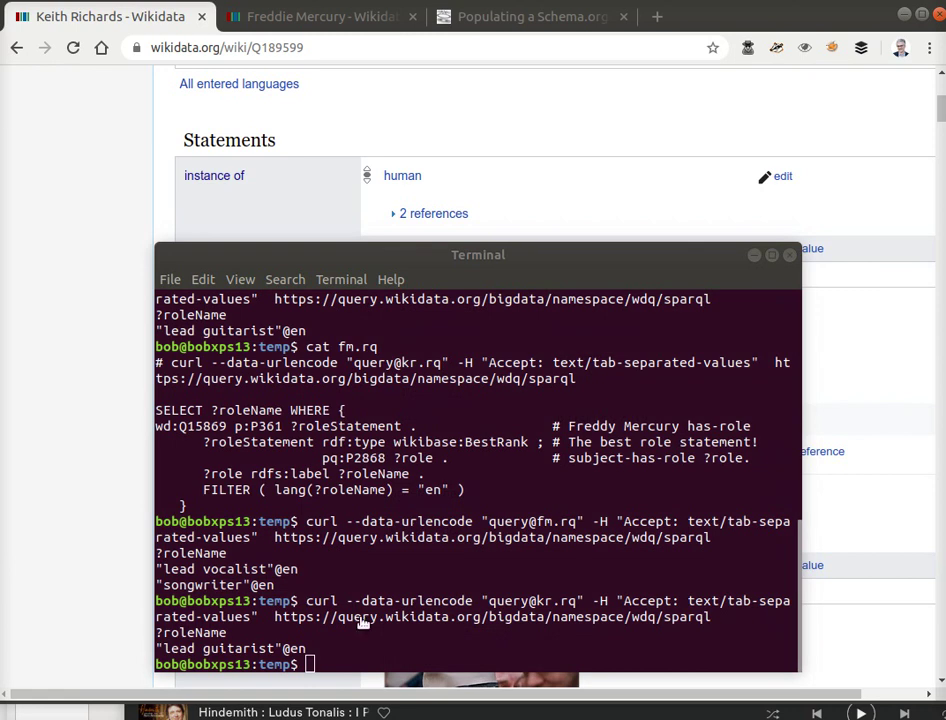
{"action": "type", "text": "date"}
{"action": "key", "text": "Return"}
{"action": "key", "text": "Return"}
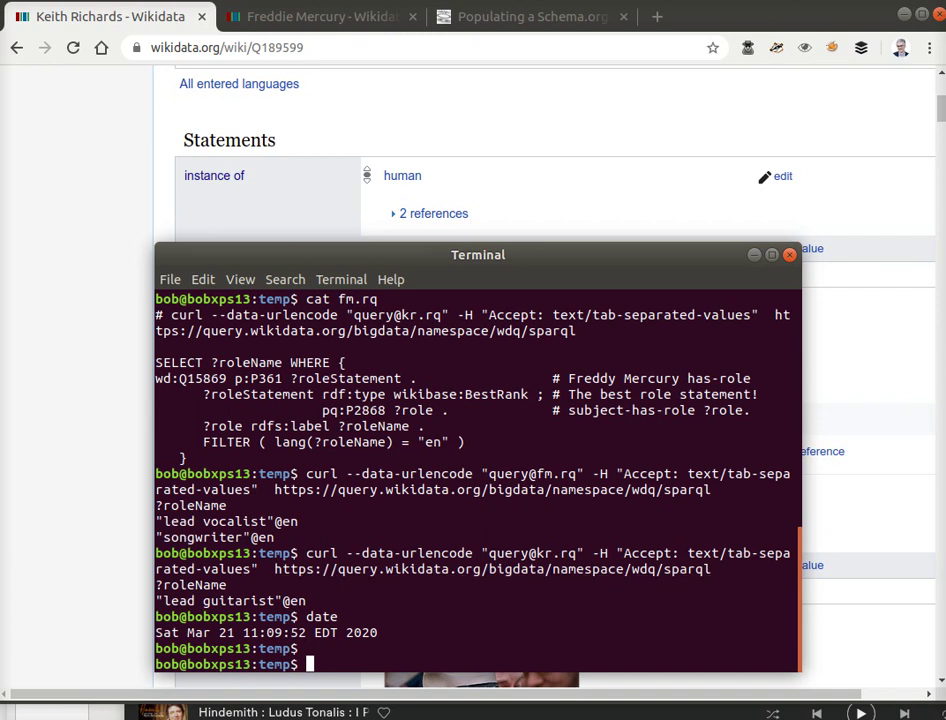
Rerun the kr.rq query again, which still returns only "lead guitarist".
{"action": "key", "text": "alt+Tab"}
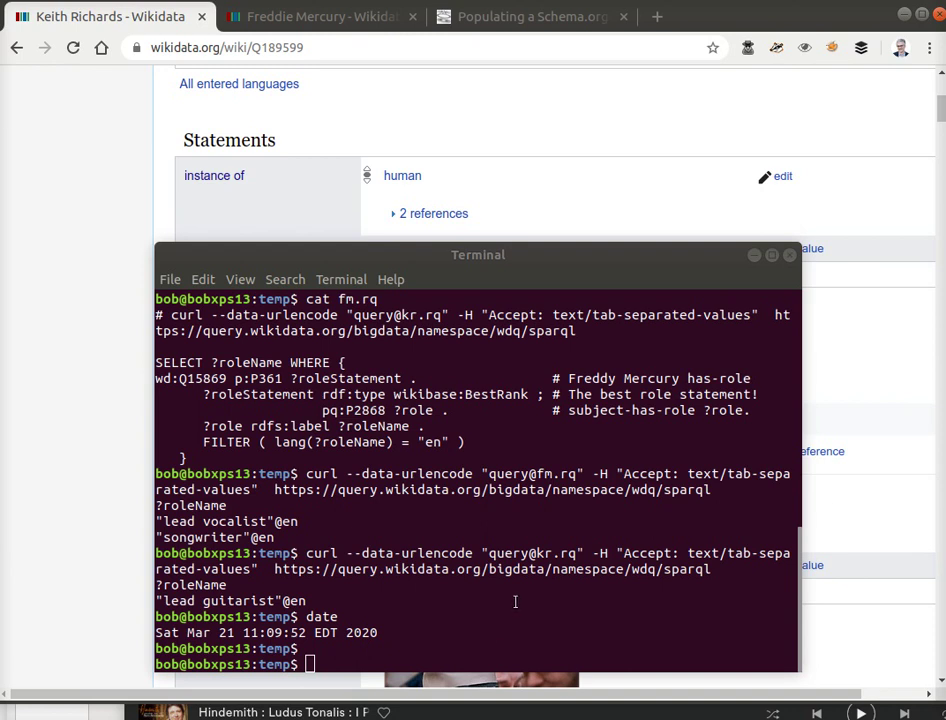
{"action": "key", "text": "Up"}
{"action": "key", "text": "Up"}
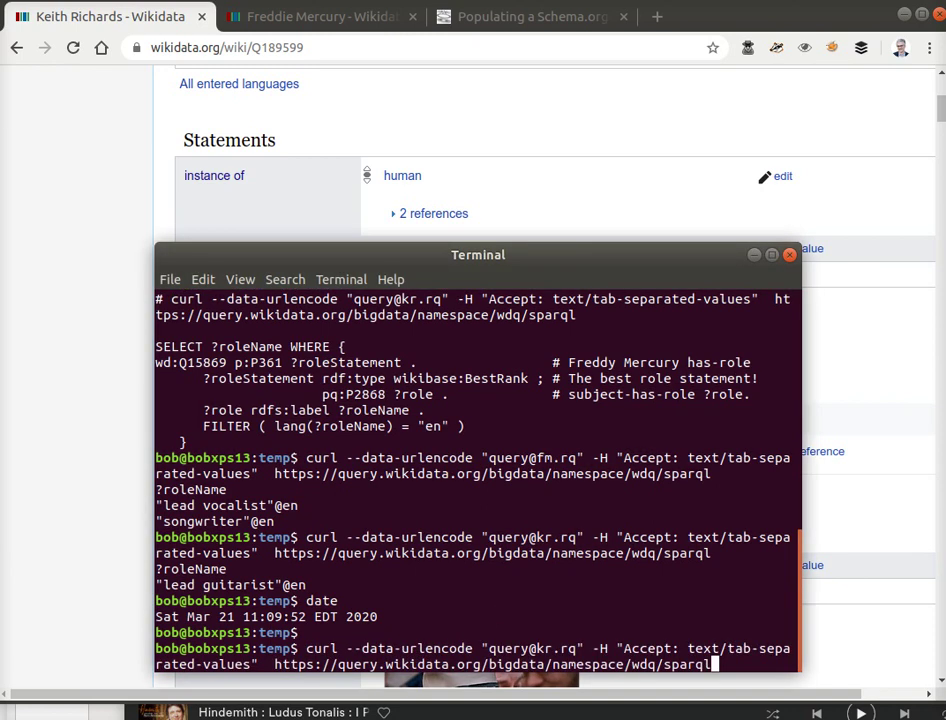
{"action": "key", "text": "Return"}
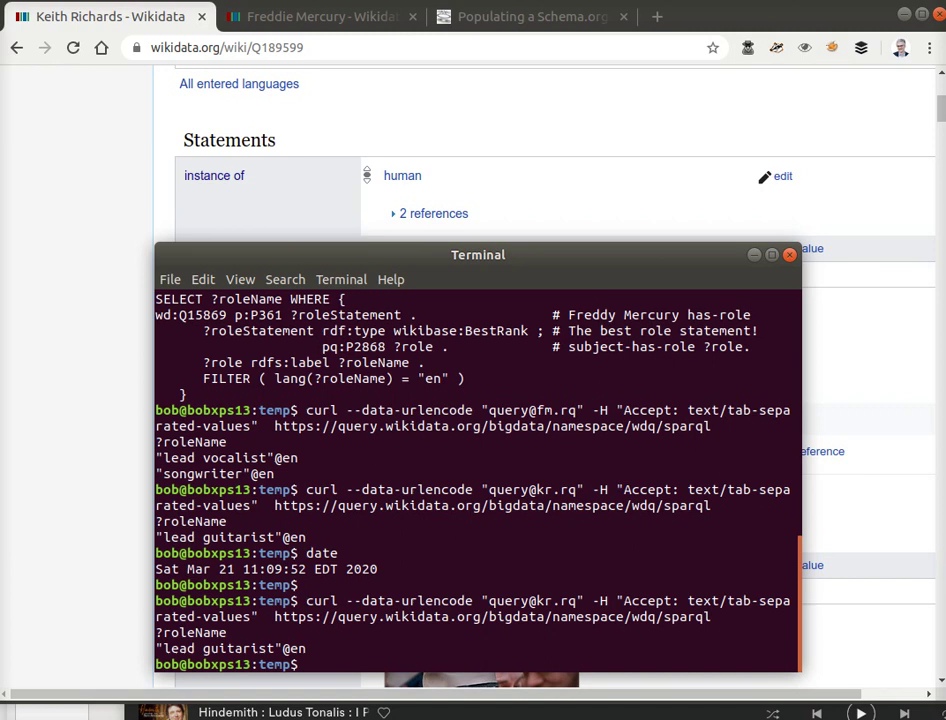